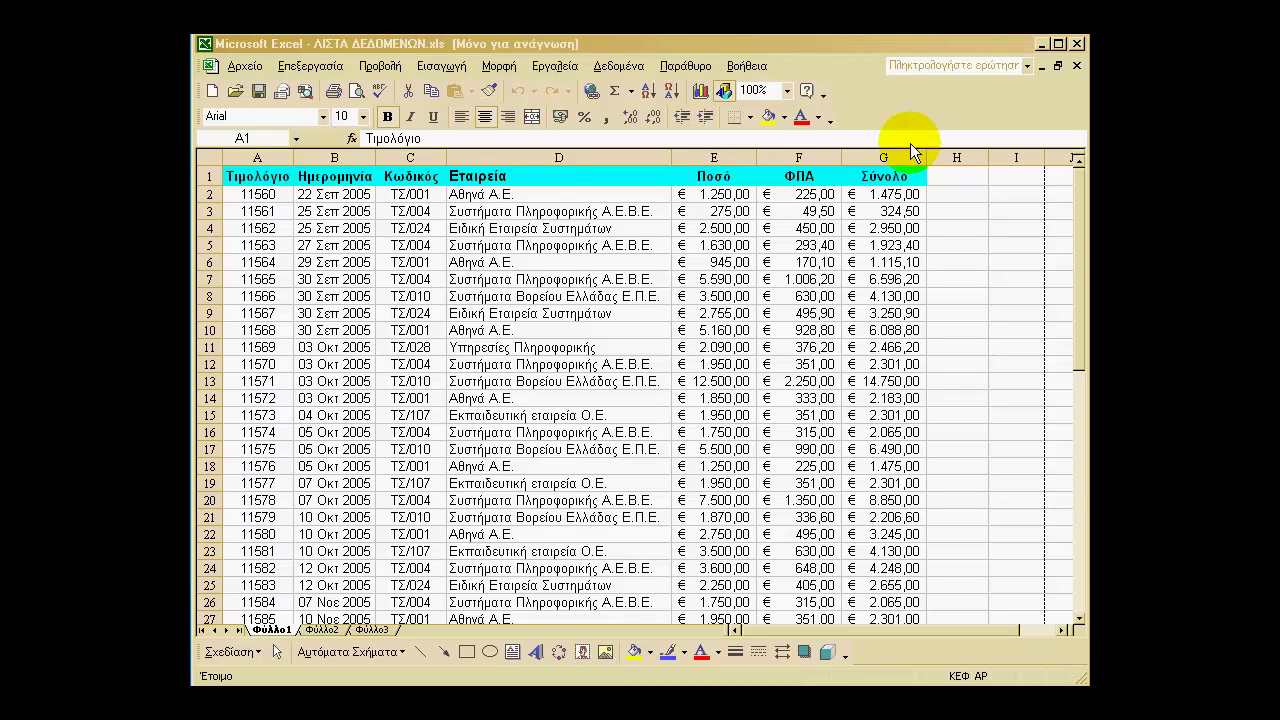
Preview the printout, checking both pages with zoom and margin guides, then close the preview.
left_click(824, 41)
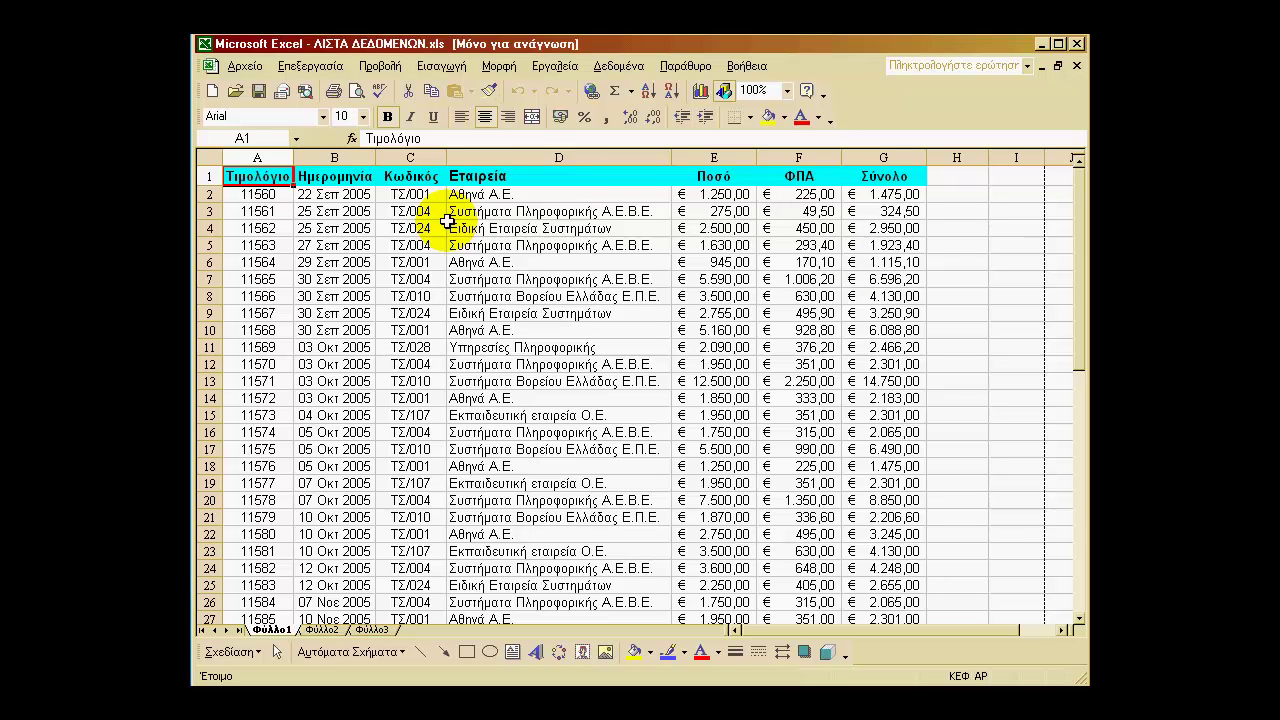
left_click(357, 93)
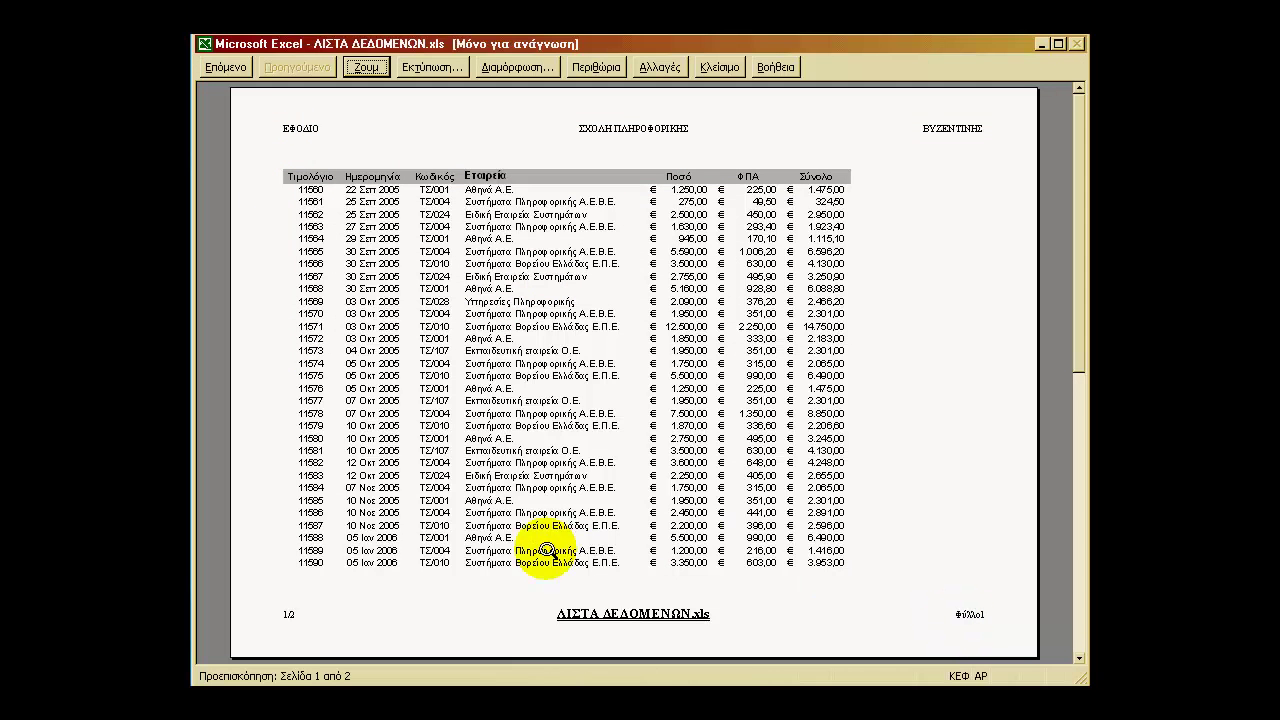
left_click(226, 68)
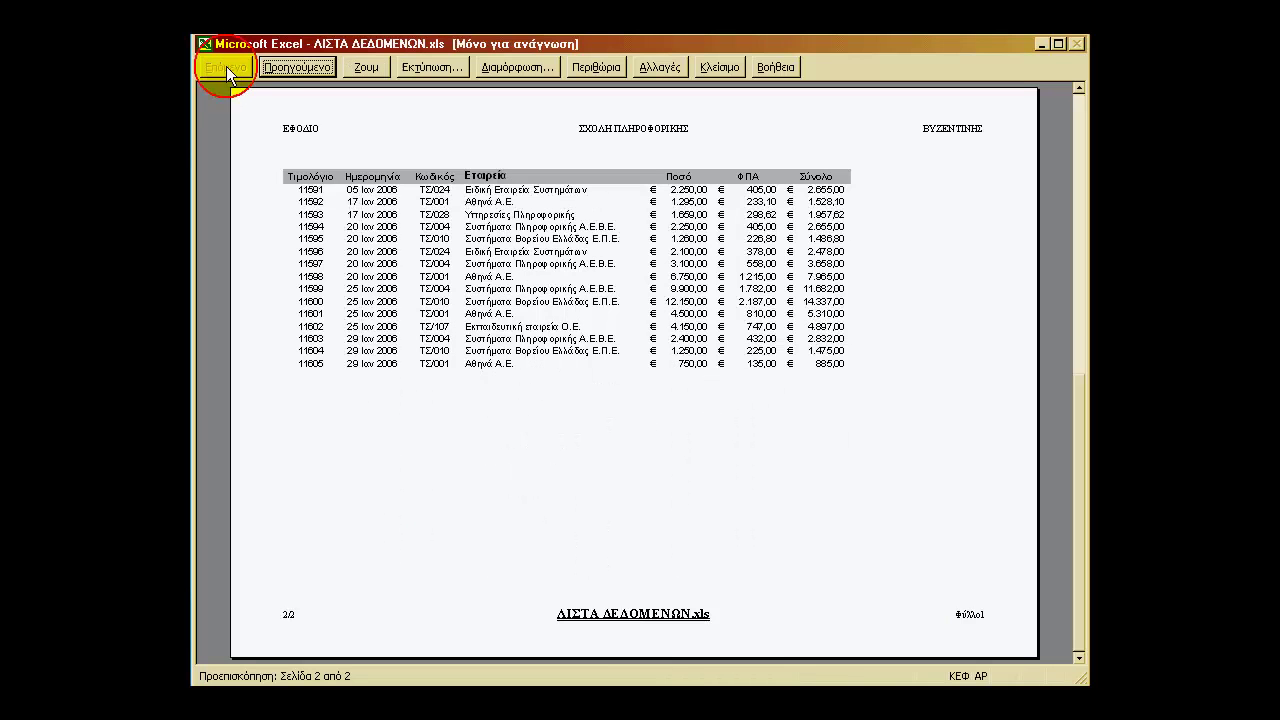
left_click(284, 69)
left_click(366, 67)
left_click(366, 67)
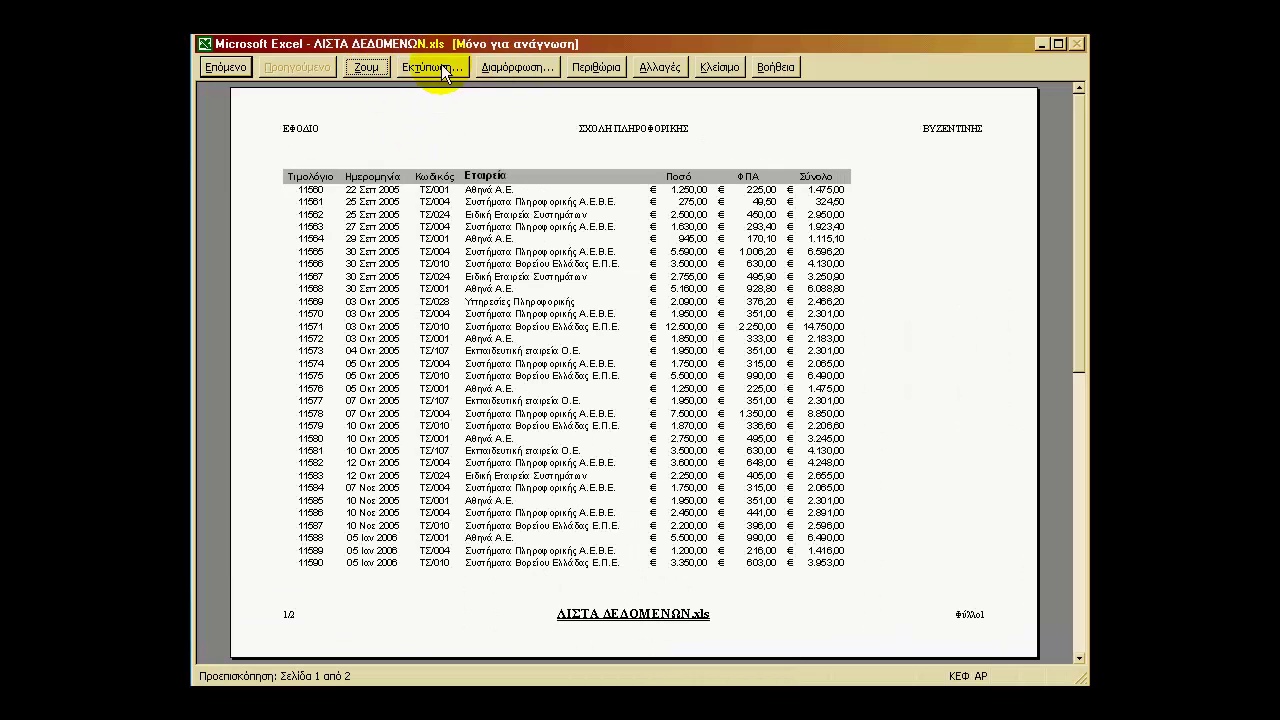
left_click(598, 67)
left_click(600, 70)
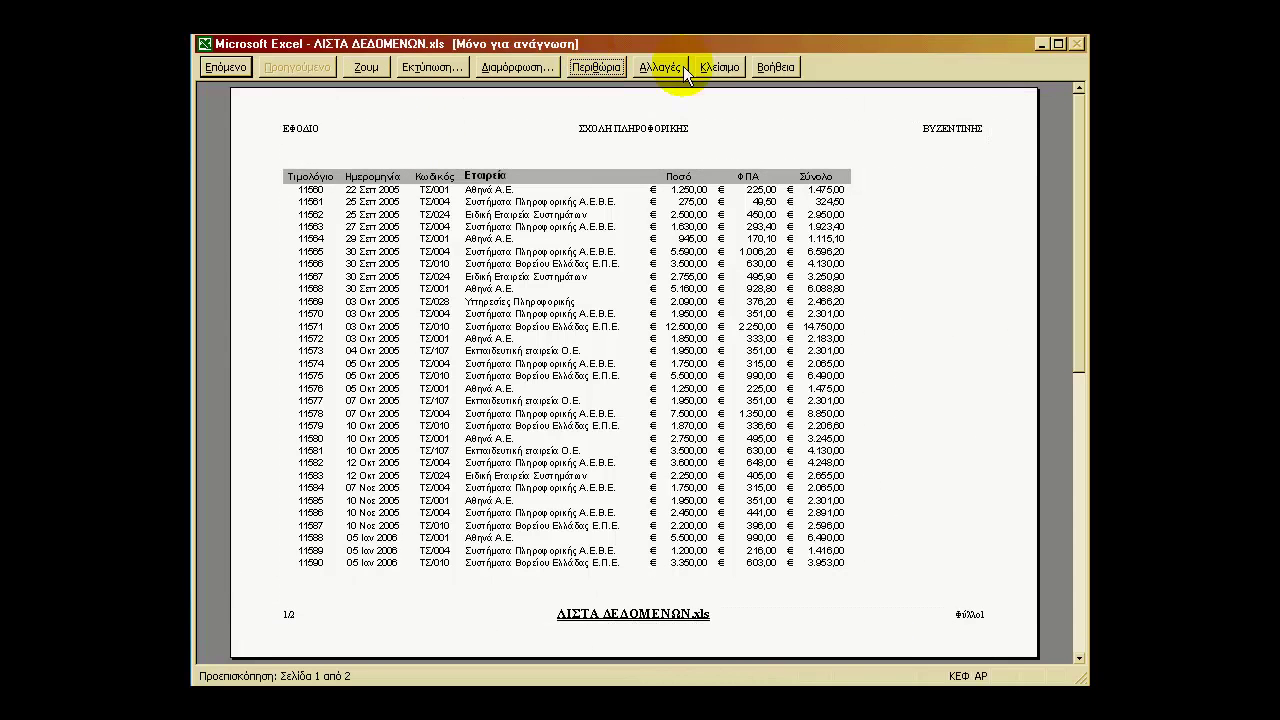
left_click(720, 67)
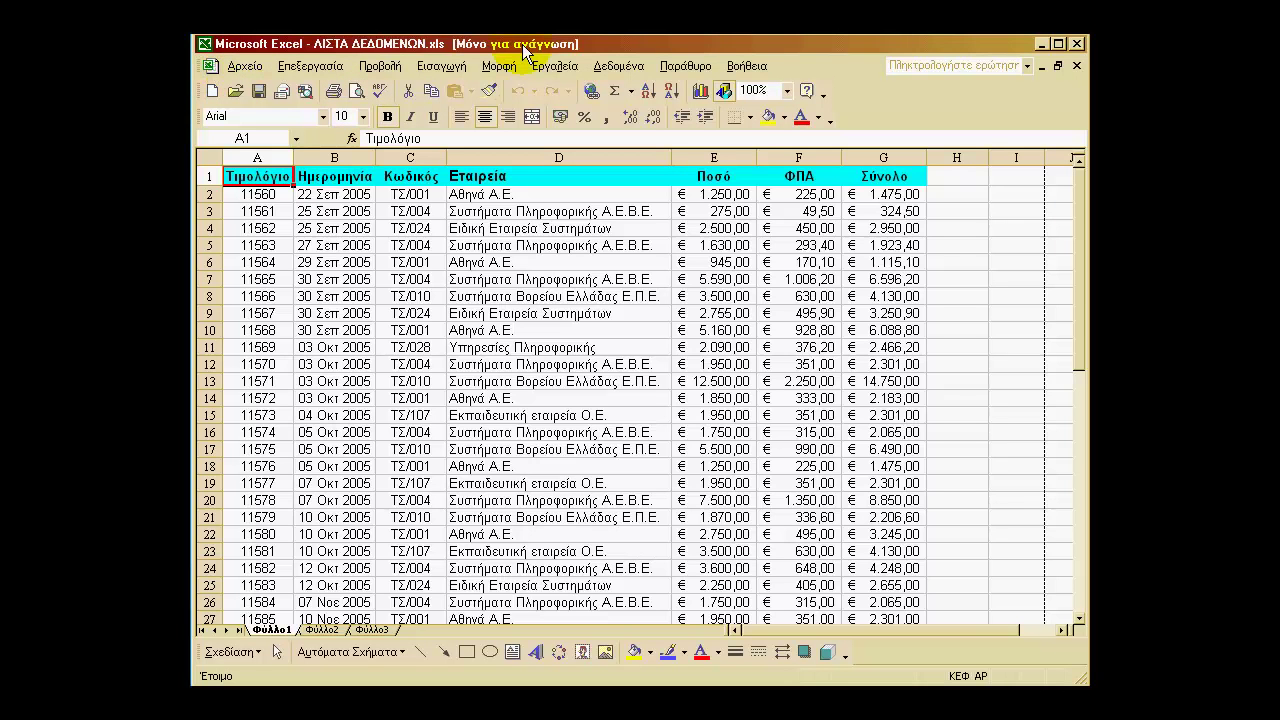
In Page Setup, repeat column $A:$A at left and print gridlines plus row and column headings.
left_click(234, 66)
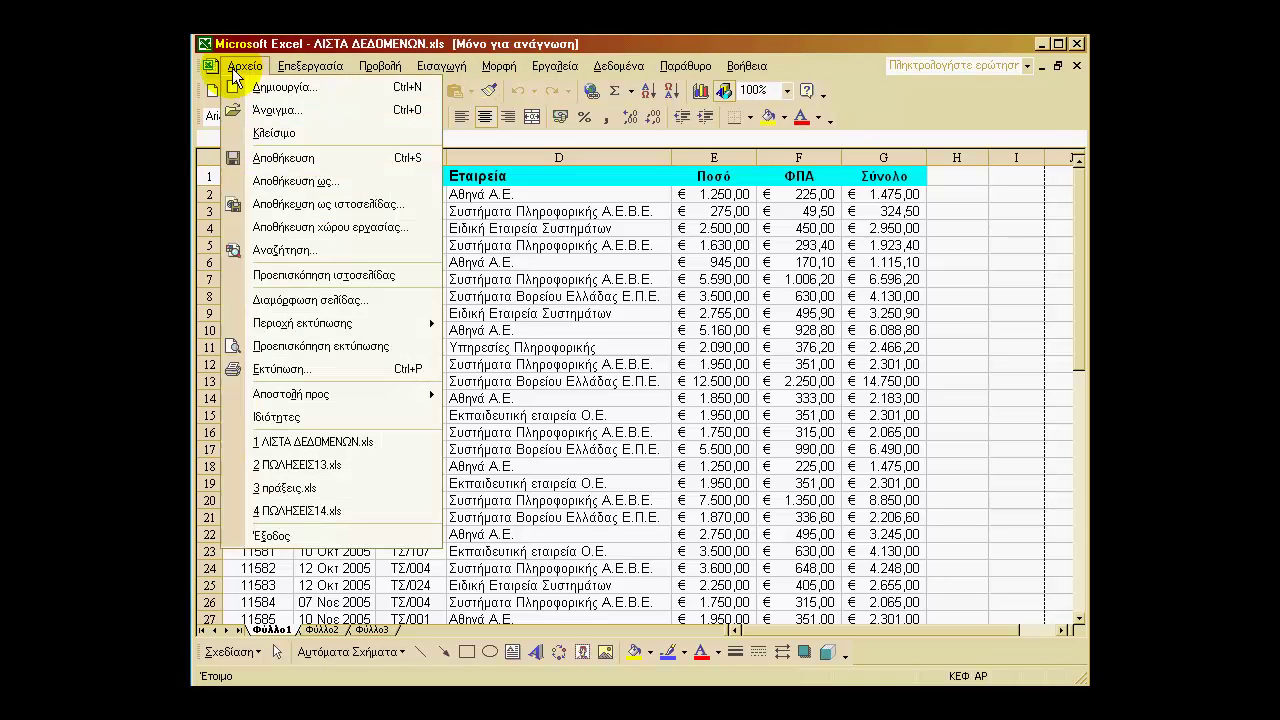
left_click(285, 302)
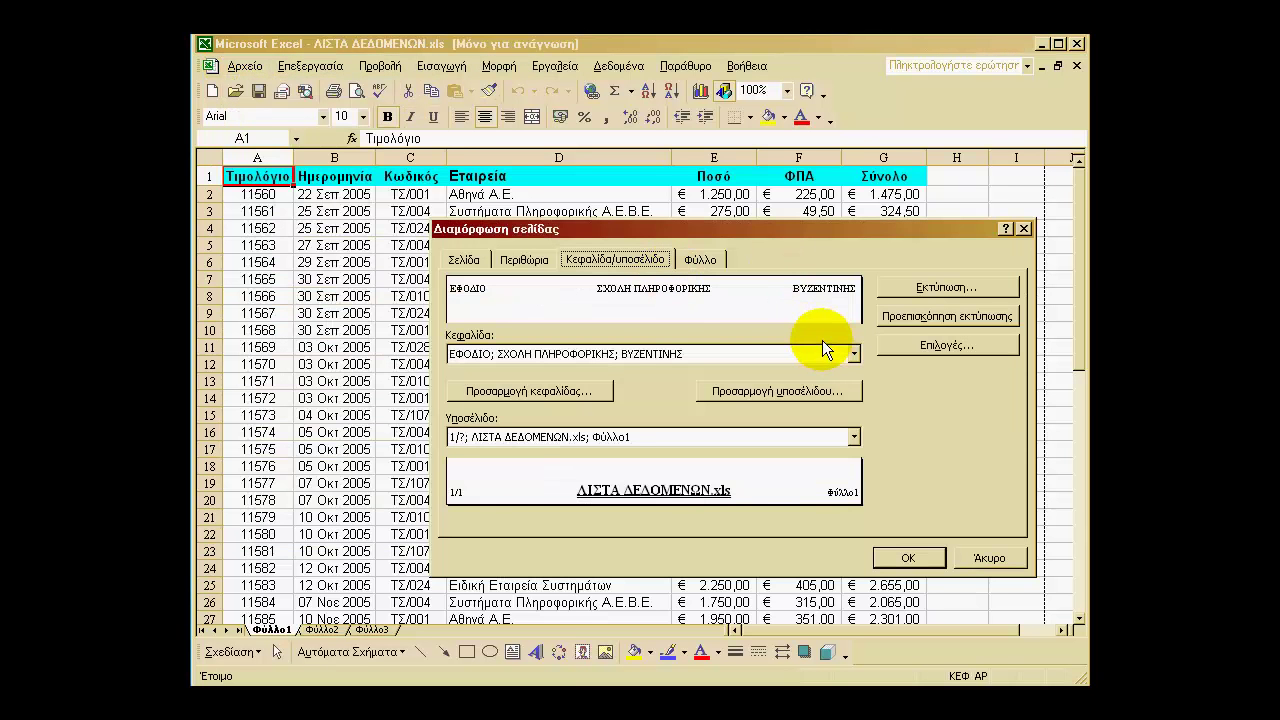
left_click(702, 260)
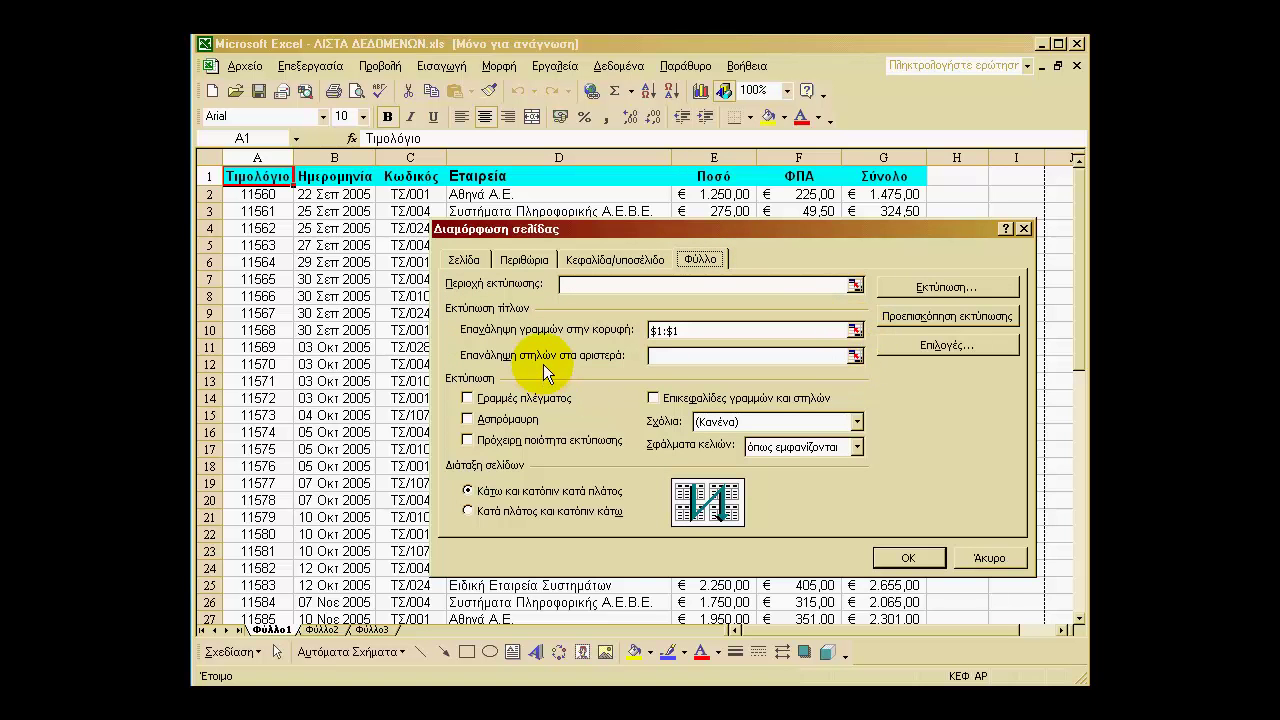
left_click(853, 357)
left_click(226, 150)
key("Return")
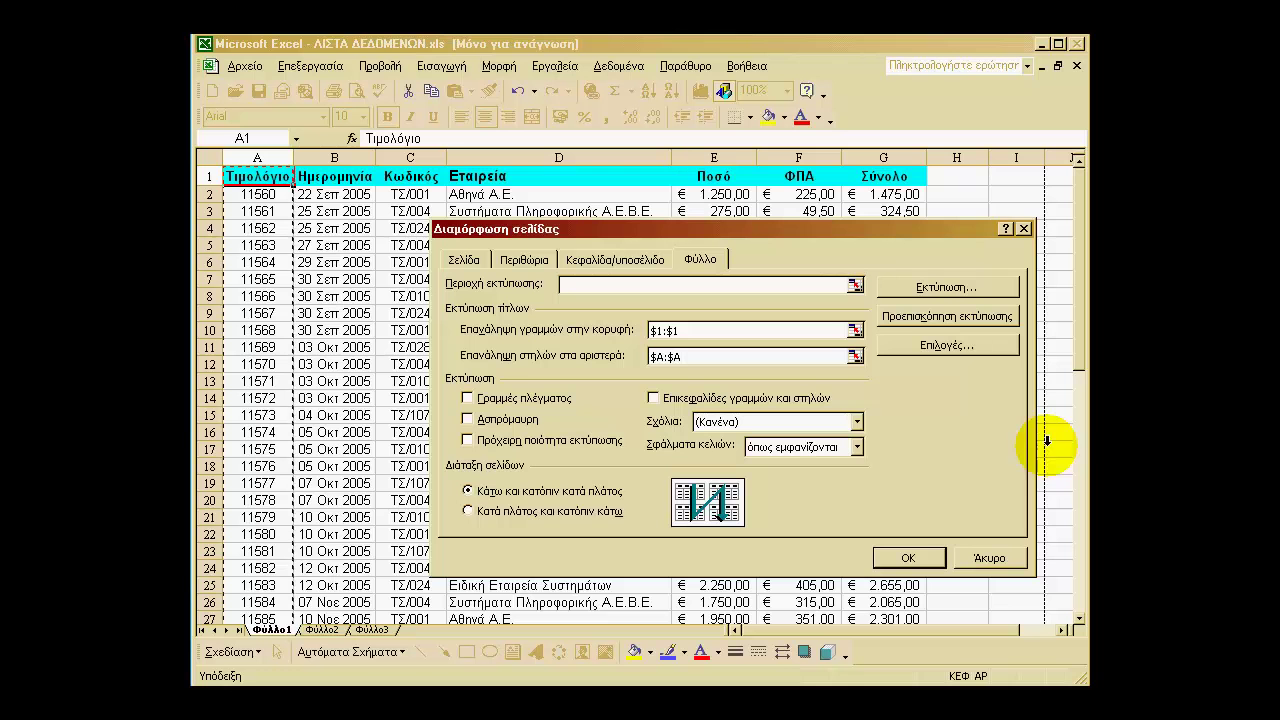
left_click(487, 399)
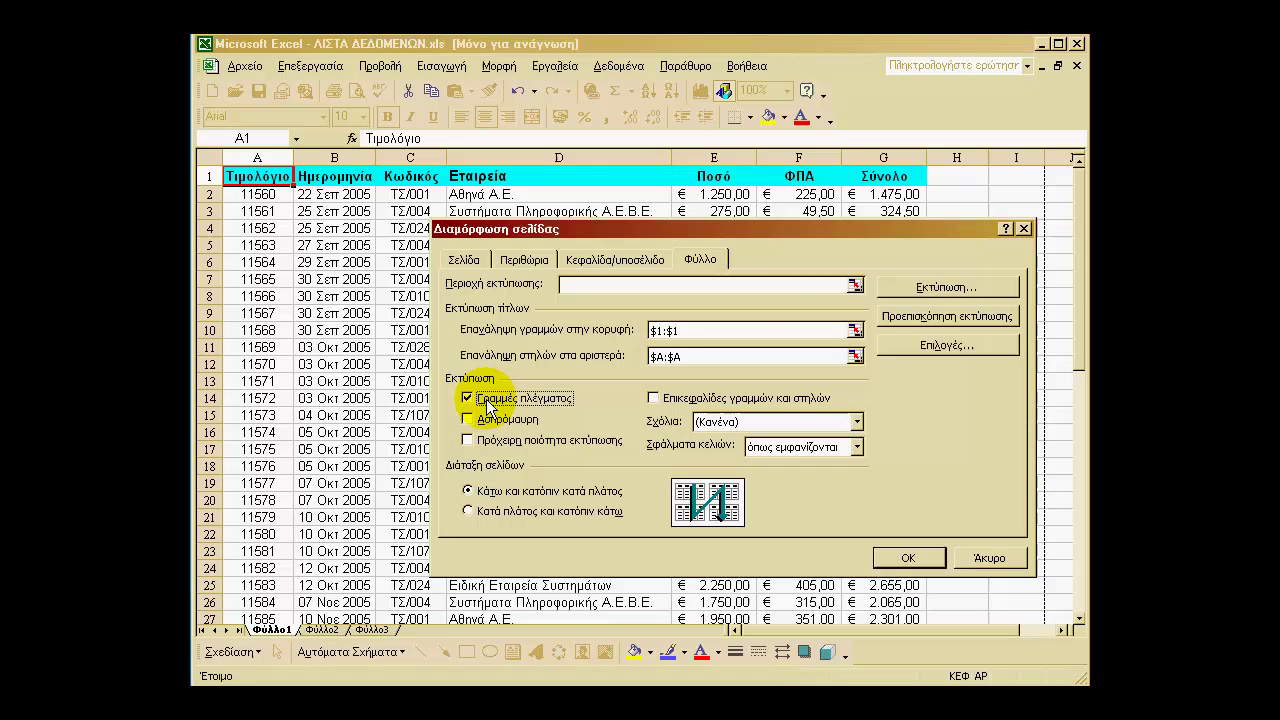
left_click(658, 397)
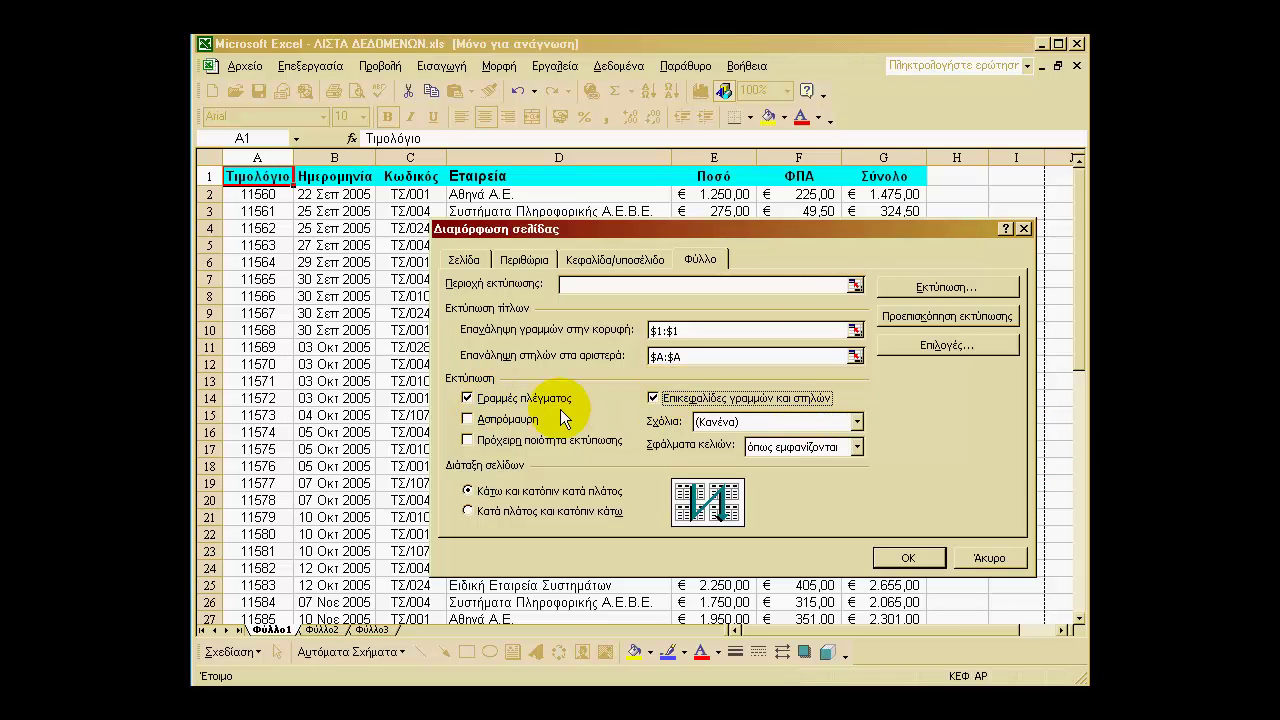
left_click(889, 560)
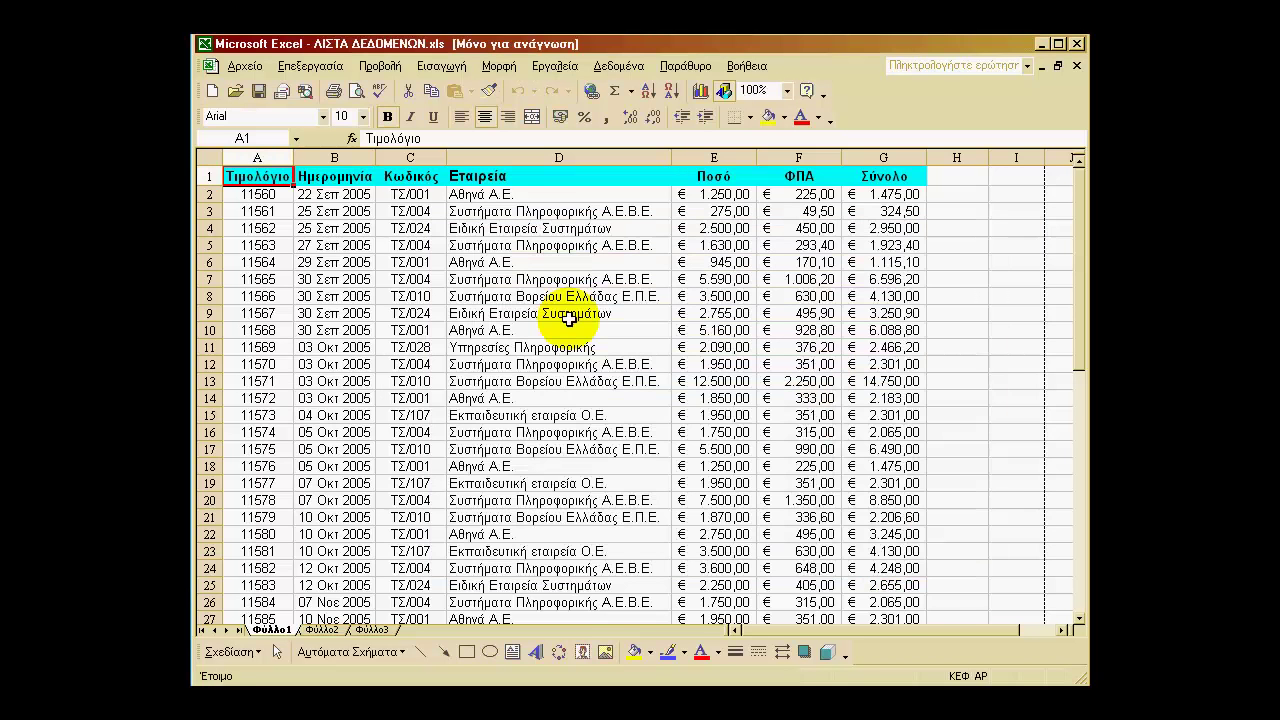
left_click(356, 90)
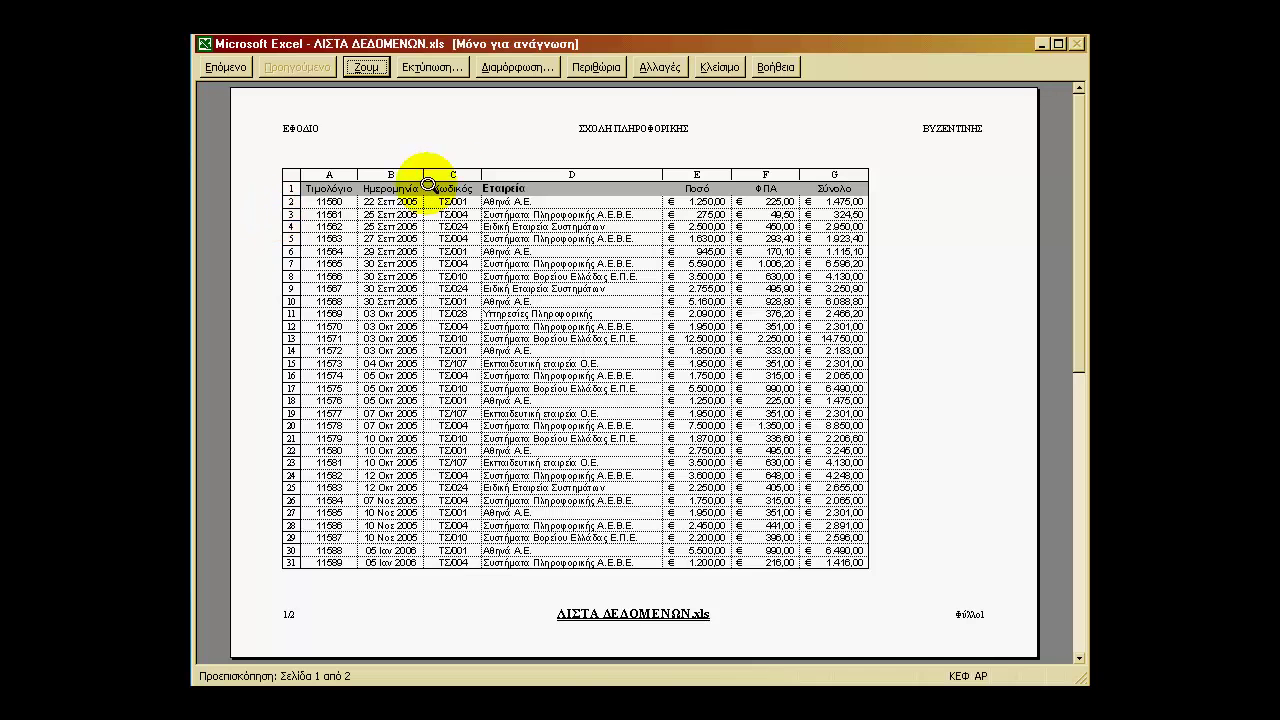
left_click(720, 67)
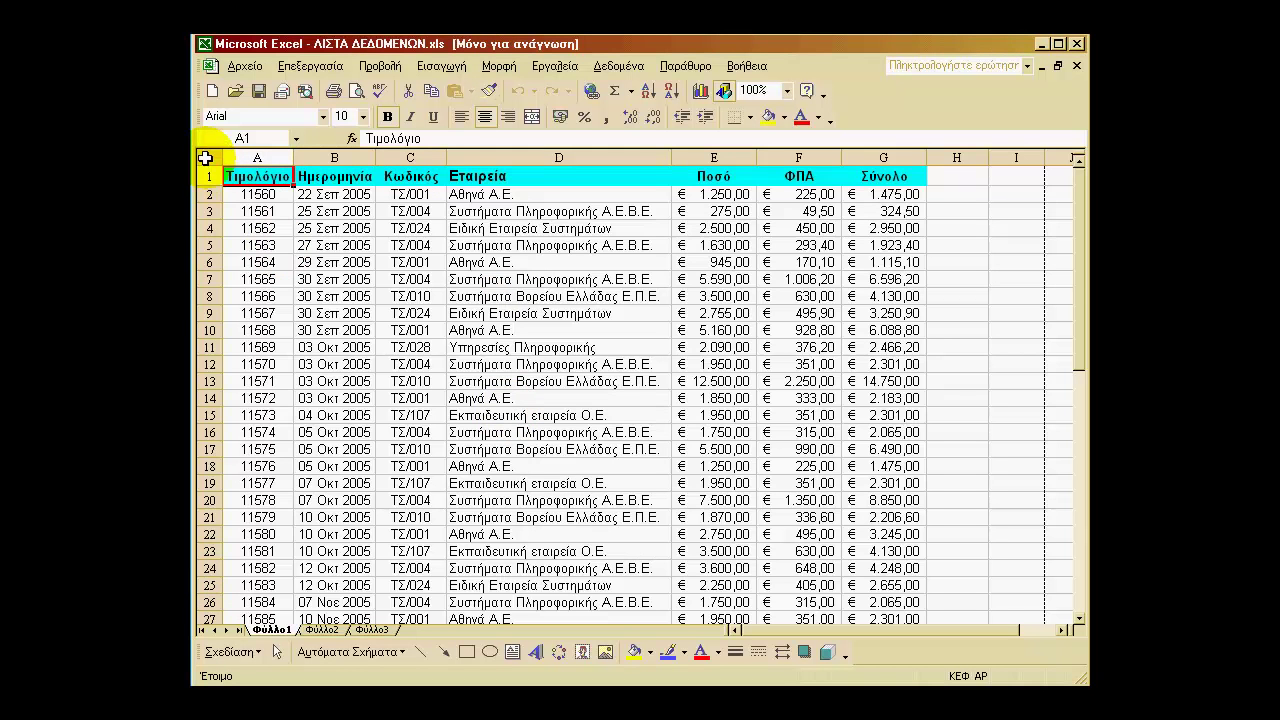
Select rows 1–13 of the invoice list and open the Print dialog, moving it up-left.
left_click_drag(206, 180, 222, 383)
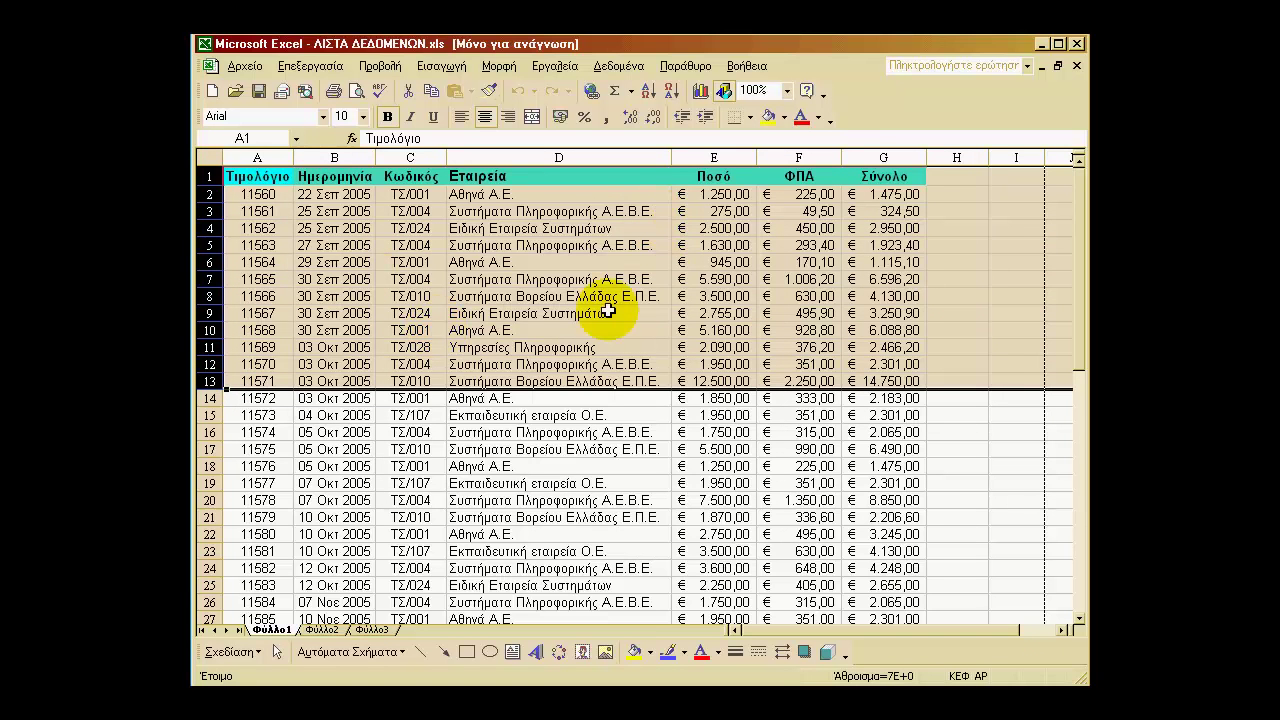
left_click(245, 66)
left_click(265, 368)
left_click_drag(698, 245, 576, 221)
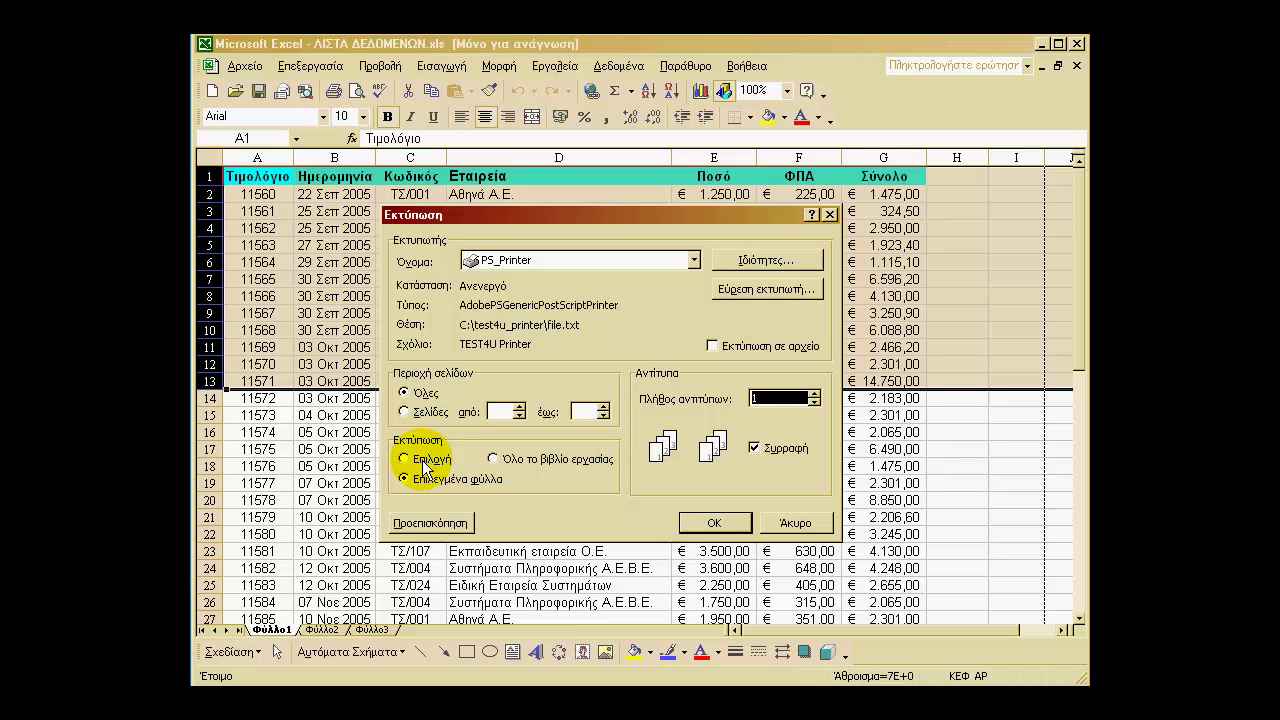
Try the Selection and Entire workbook options, finishing with Active sheet(s) selected.
left_click(425, 462)
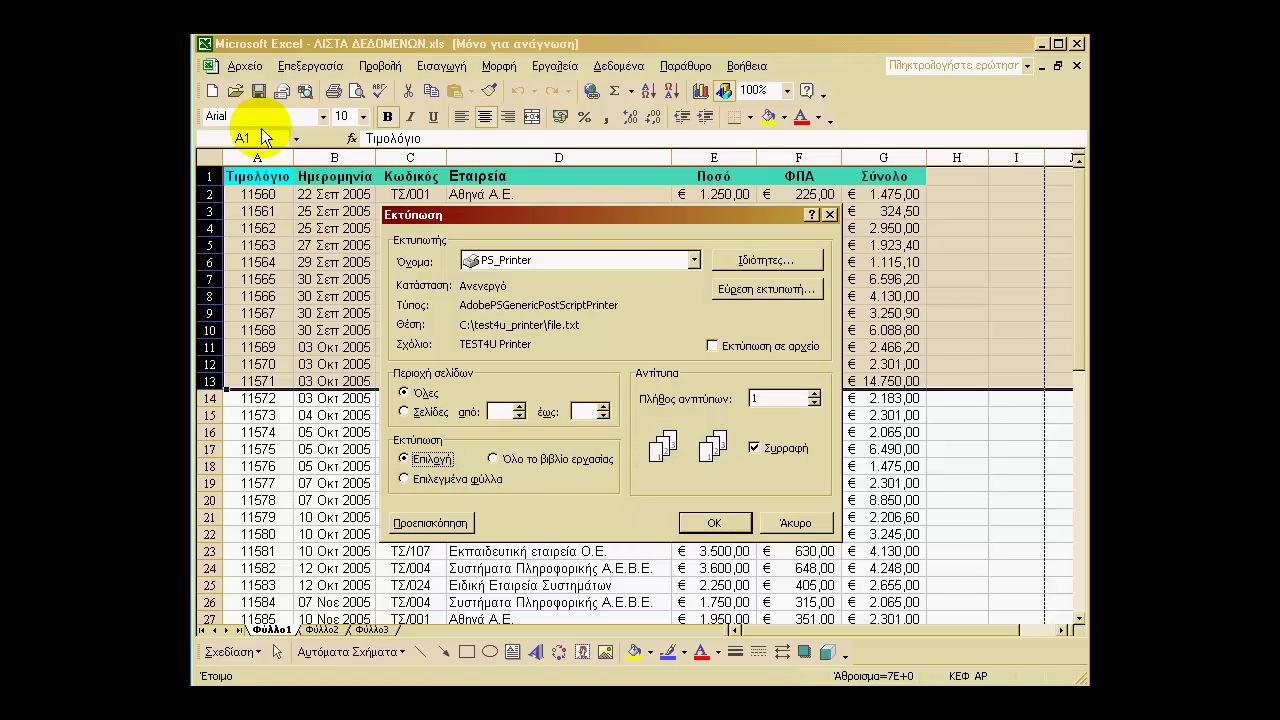
left_click(449, 481)
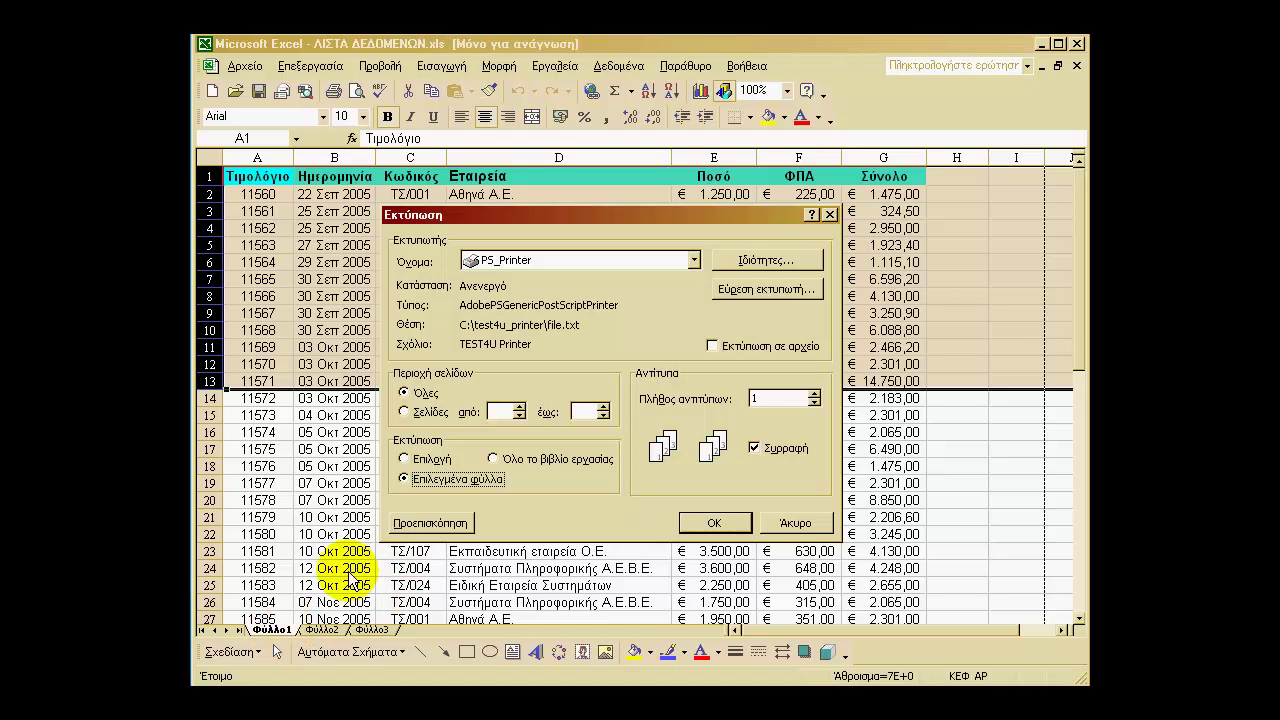
left_click(495, 459)
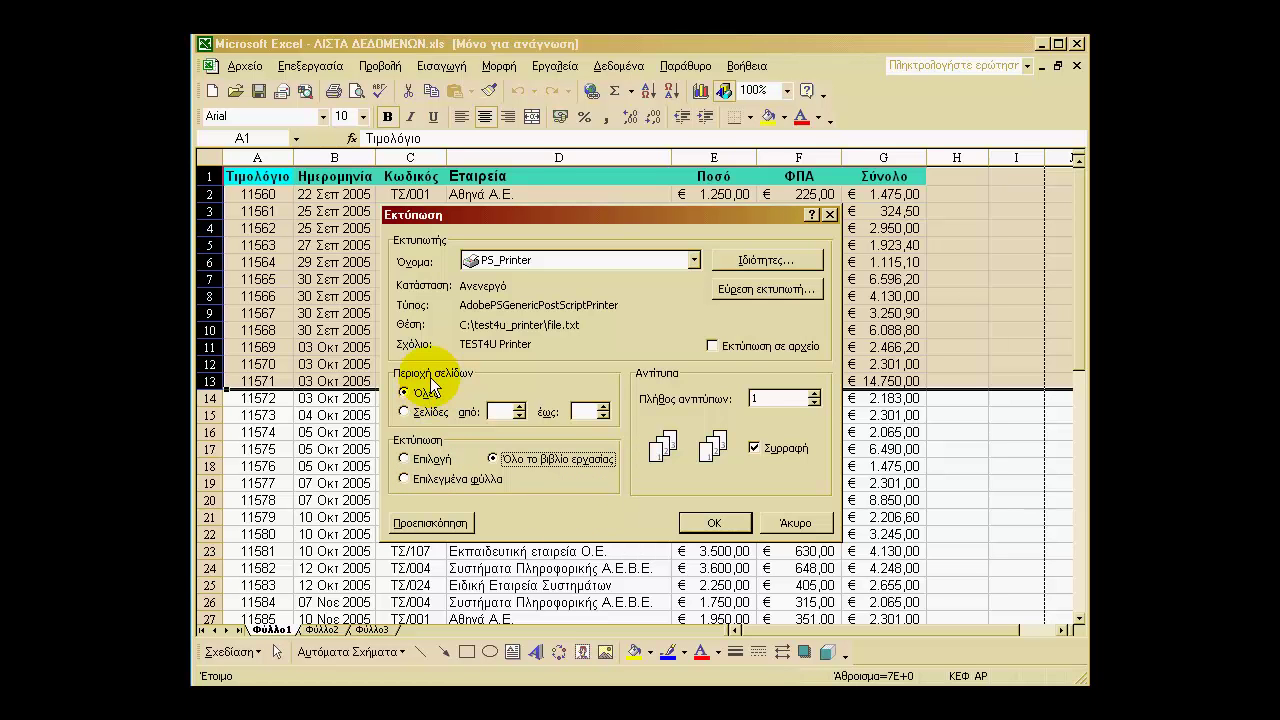
left_click(427, 481)
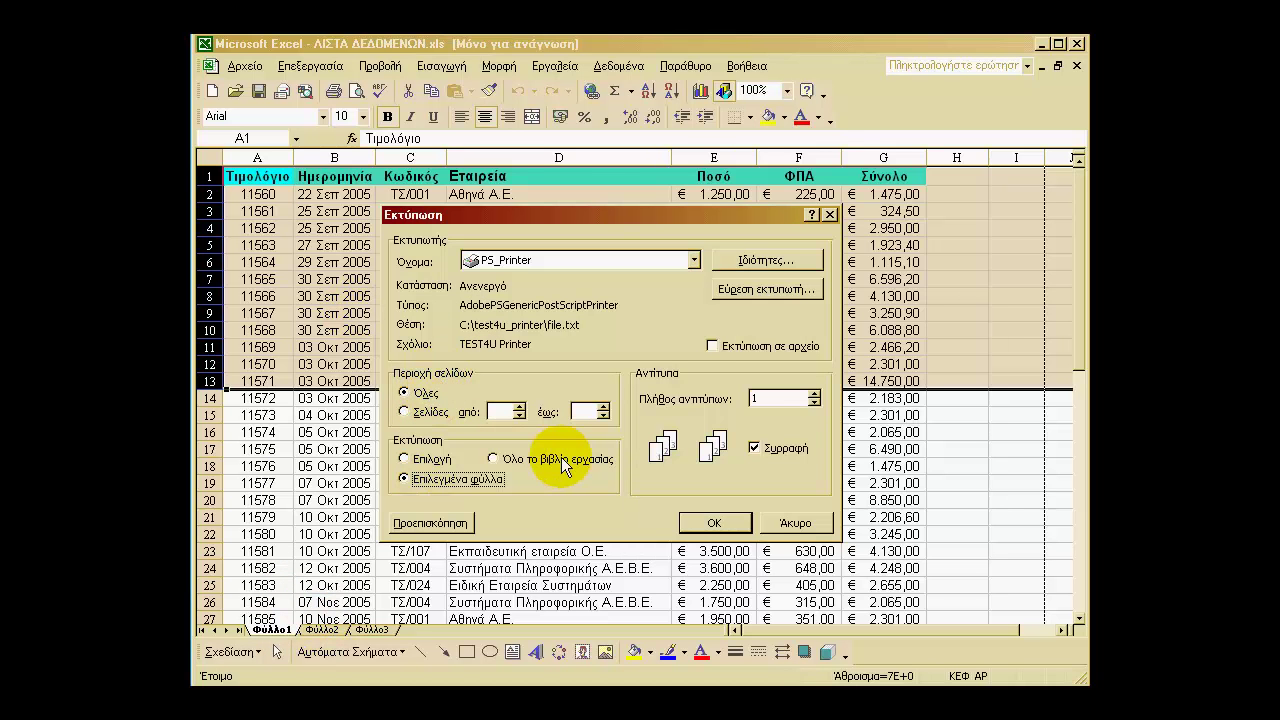
Choose a Pages print range and set it From 2 To 2.
left_click(408, 413)
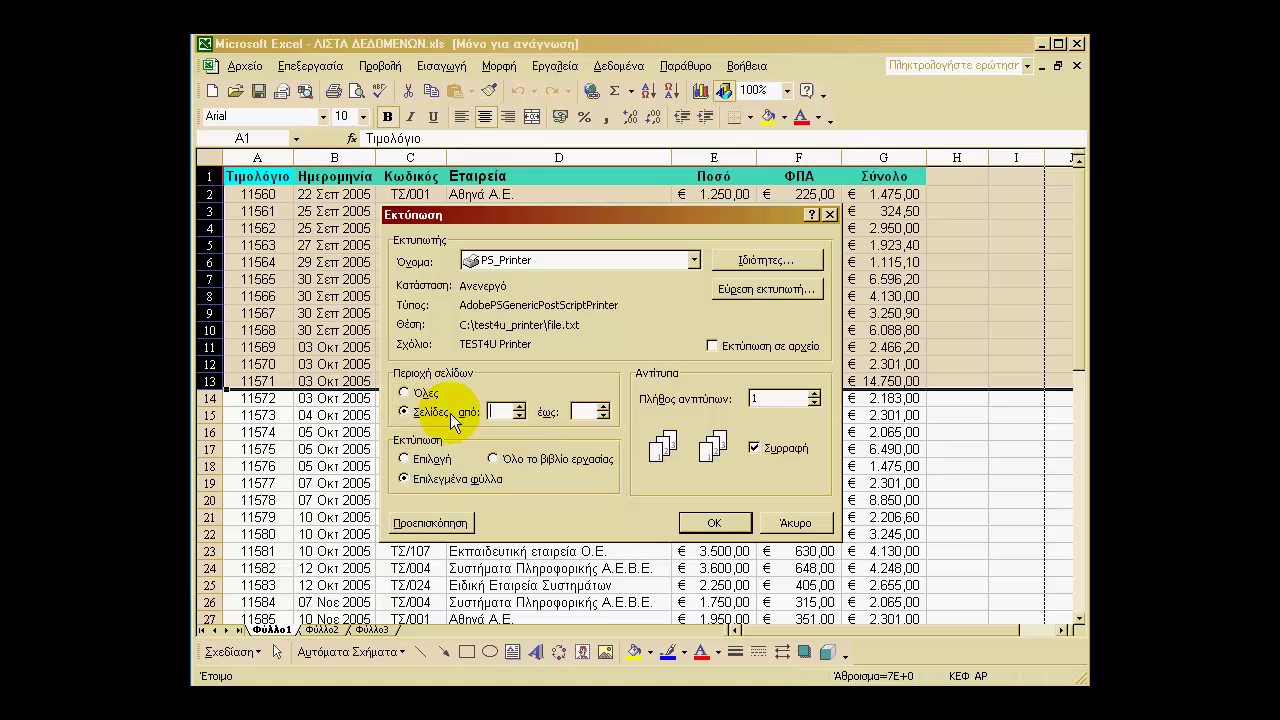
left_click(603, 407)
double_click(603, 407)
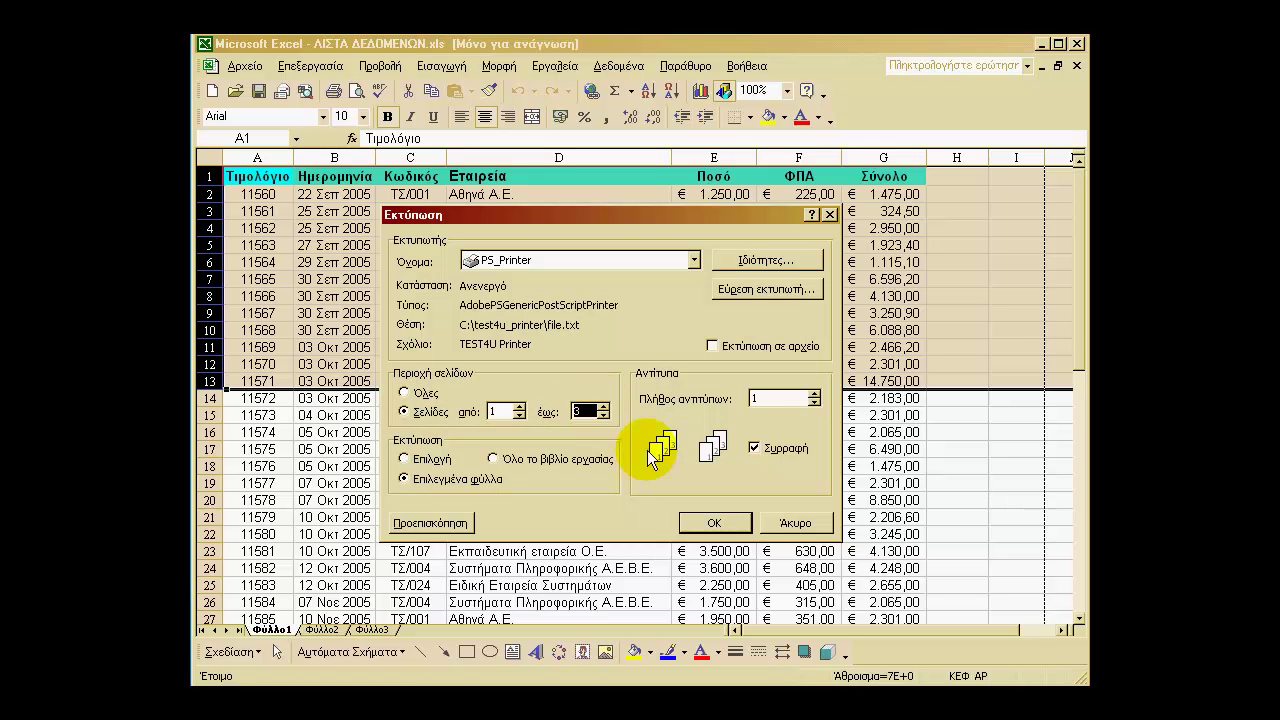
double_click(493, 411)
left_click(583, 412)
left_click(493, 411)
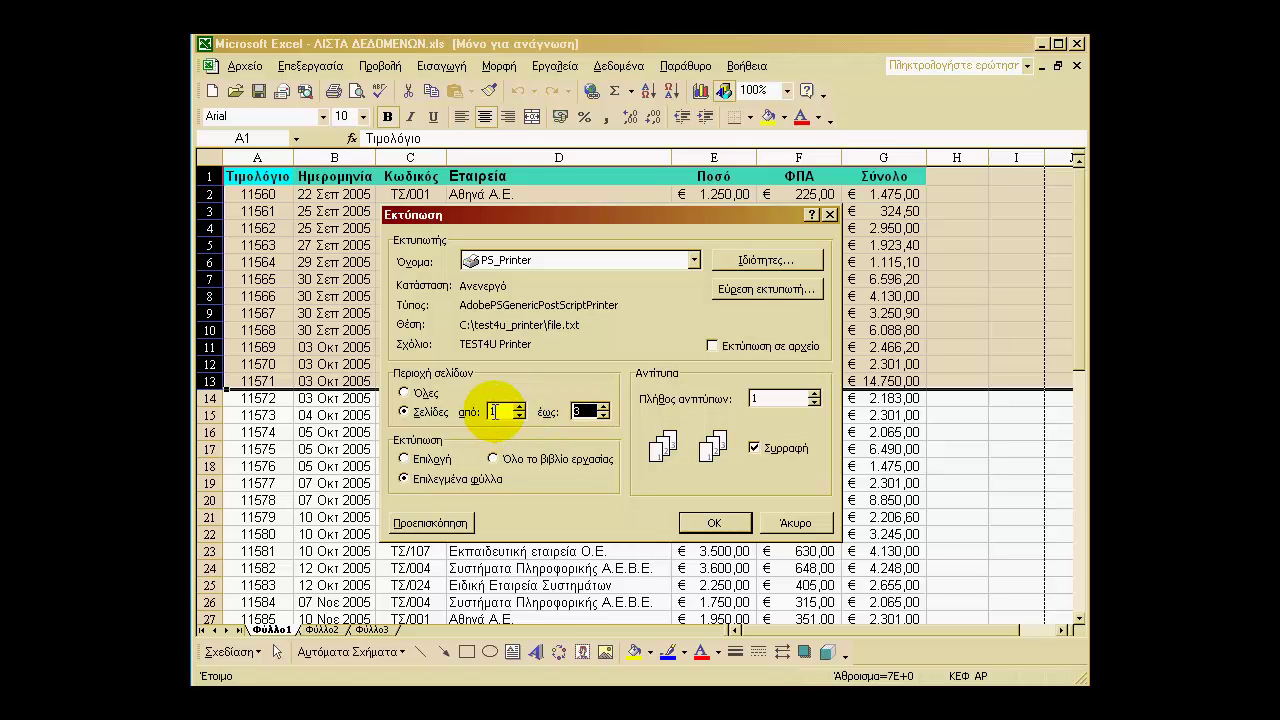
double_click(585, 411)
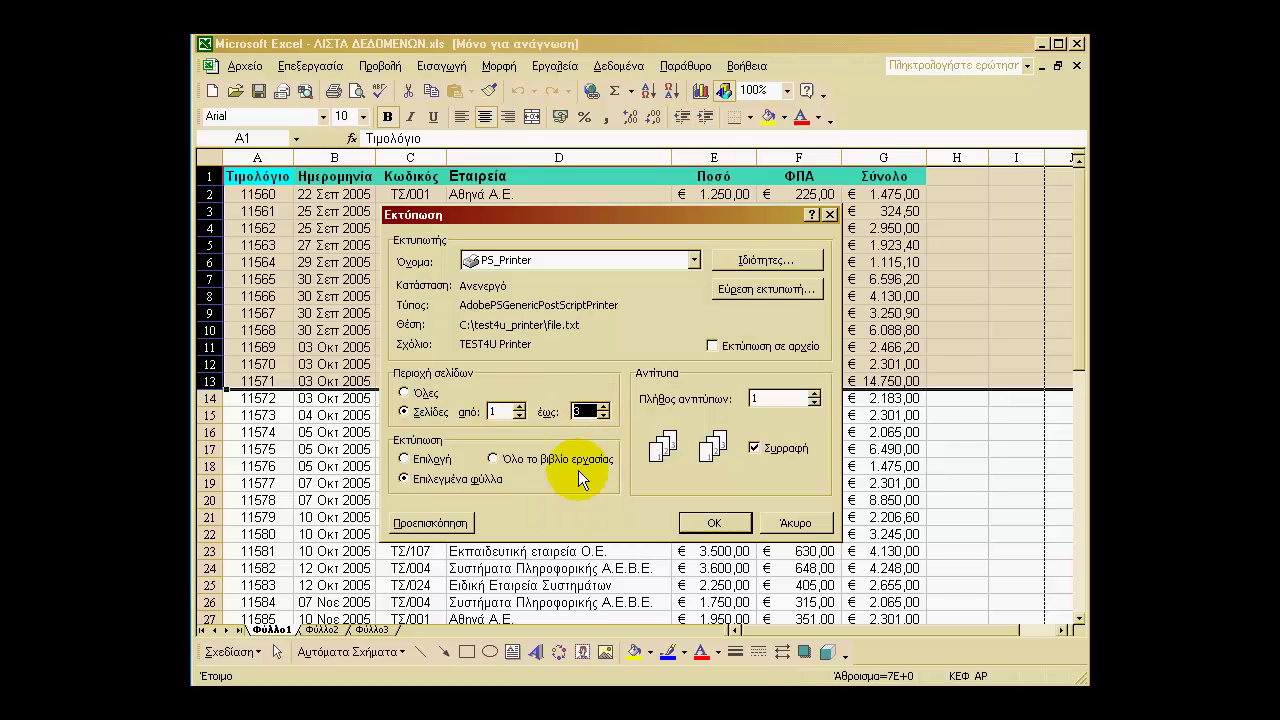
left_click(520, 407)
left_click(603, 407)
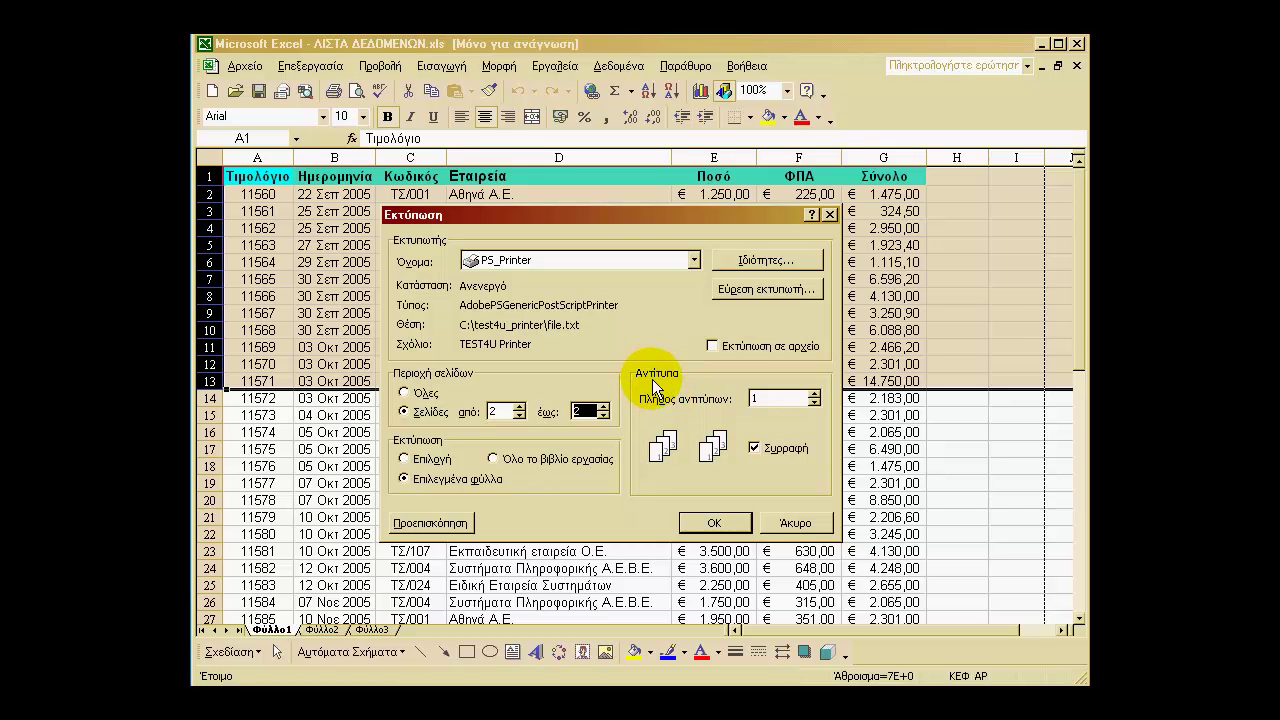
Set 3 copies with Collate left checked, and tick Print to file.
left_click(814, 394)
left_click(814, 394)
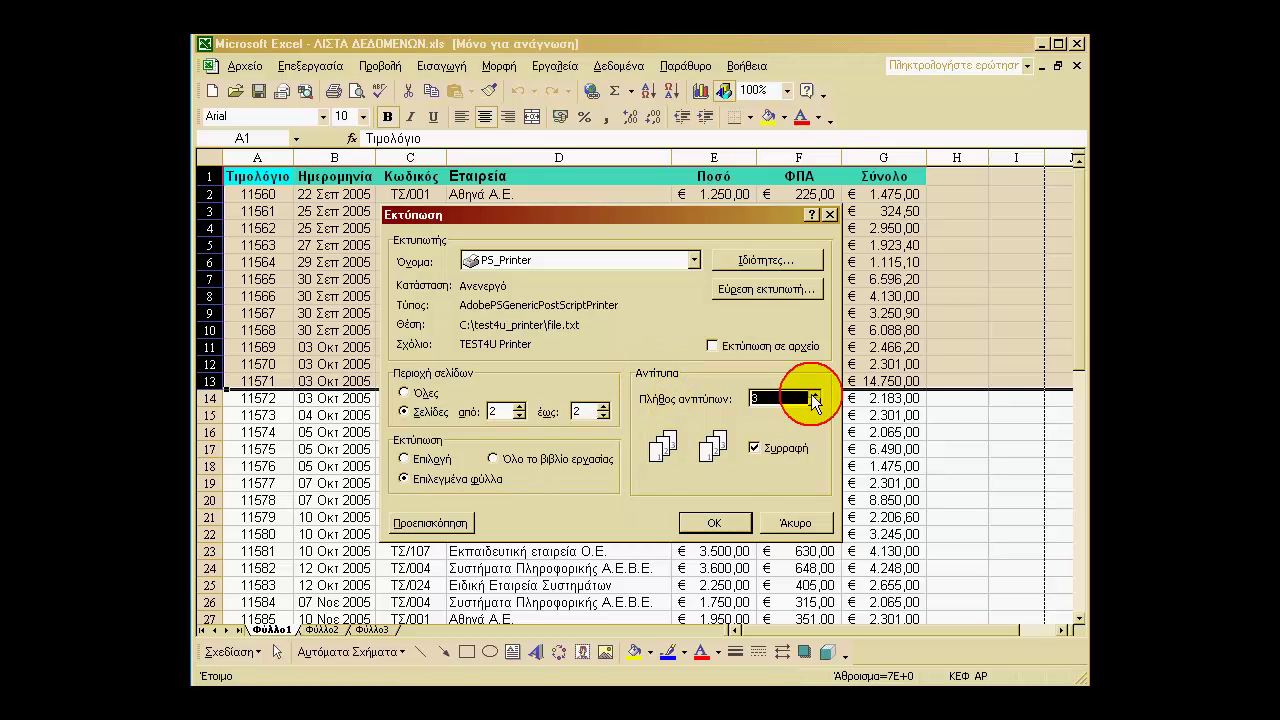
left_click(753, 450)
left_click(753, 450)
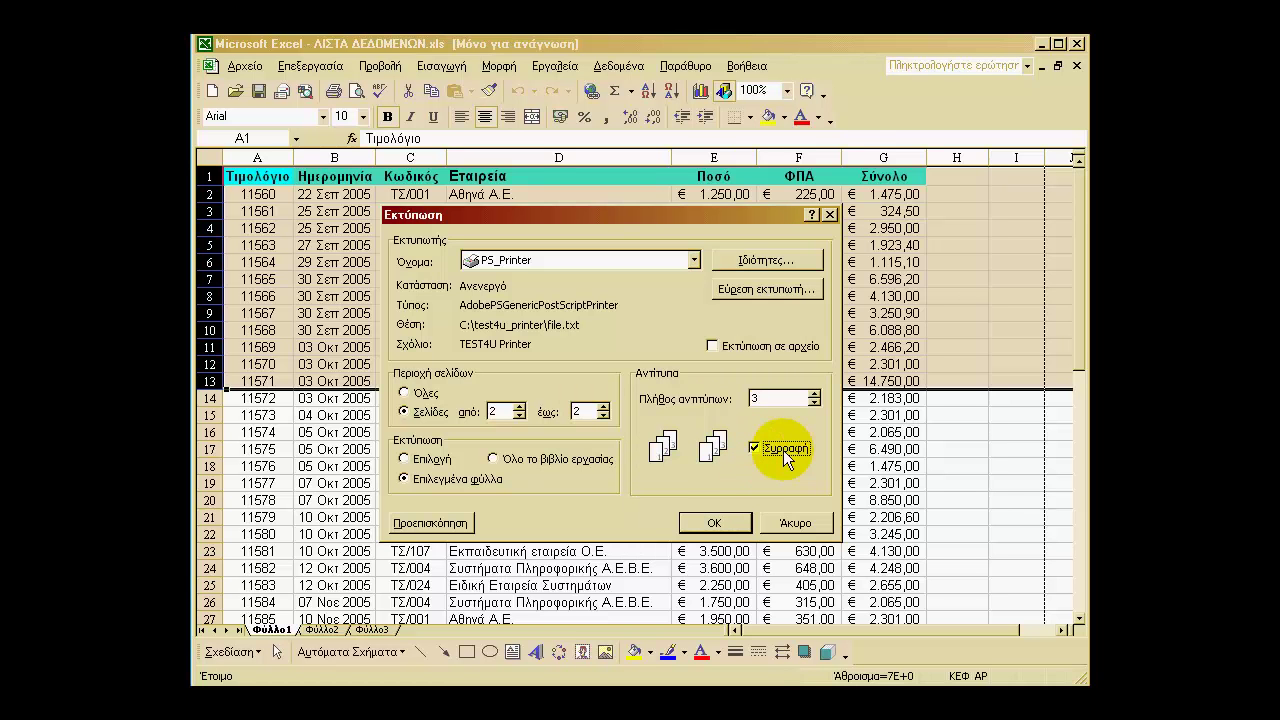
left_click(754, 447)
left_click(754, 447)
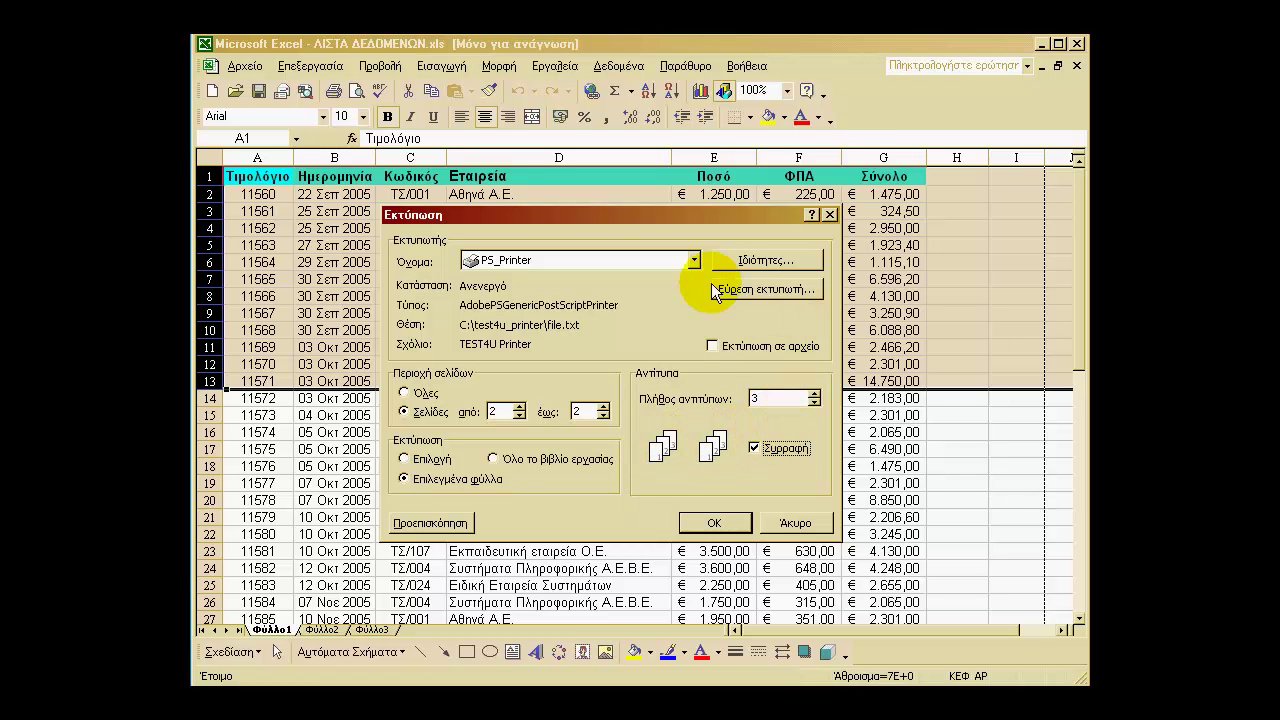
left_click(714, 347)
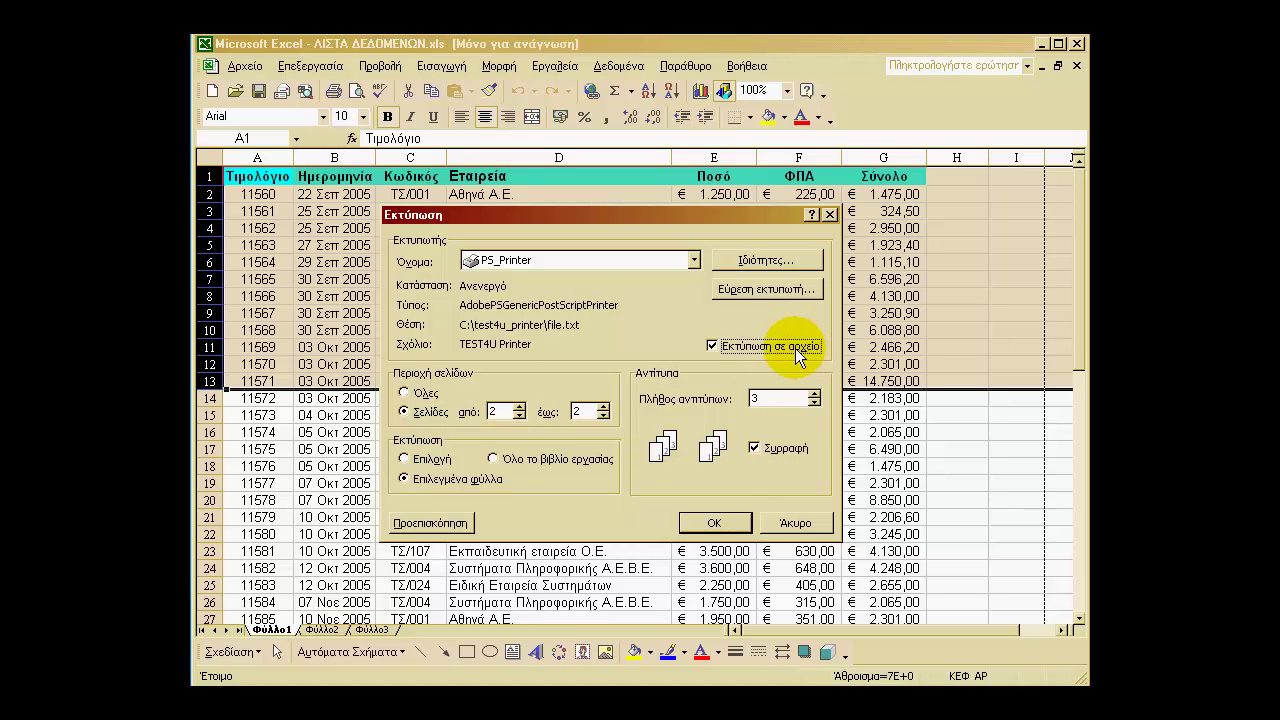
Start printing and enter c:\efodio\test.prn as the output file name.
left_click(722, 524)
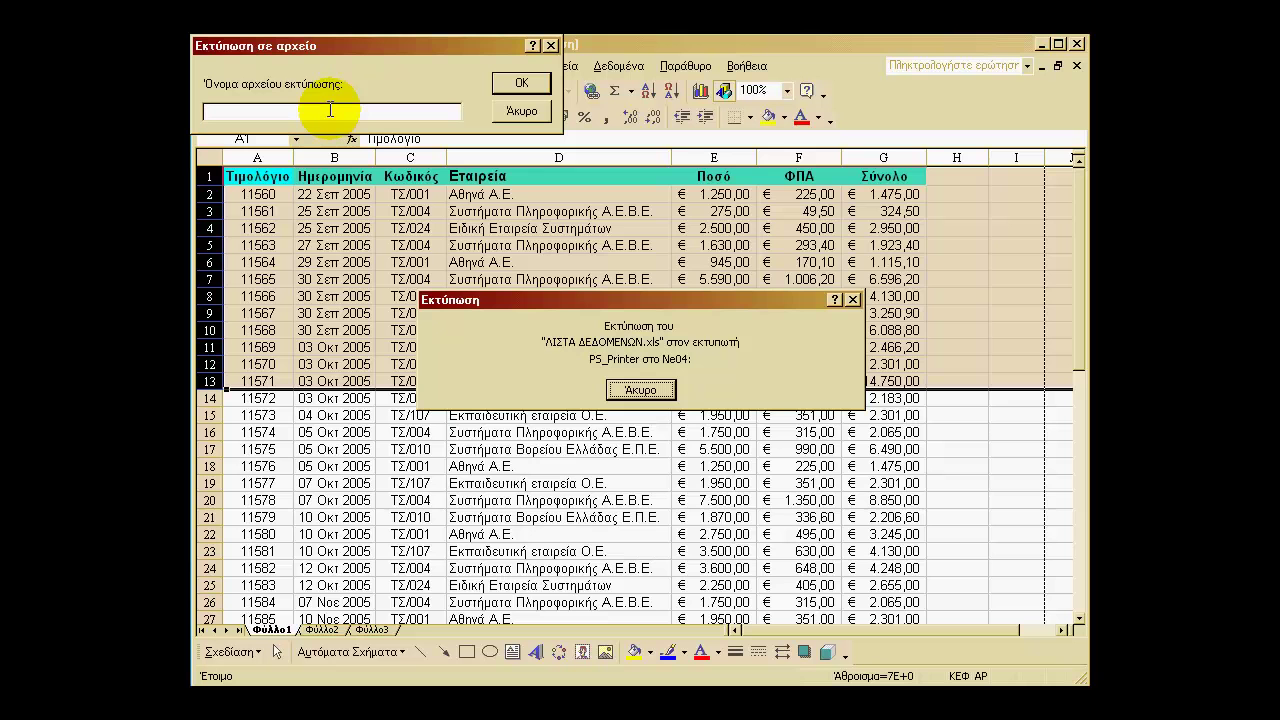
type("ψ:\\")
key("BackSpace")
type("C")
key("BackSpace")
key("Caps_Lock")
type("c:")
type("\\efodio")
type("\\")
type("test.prn")
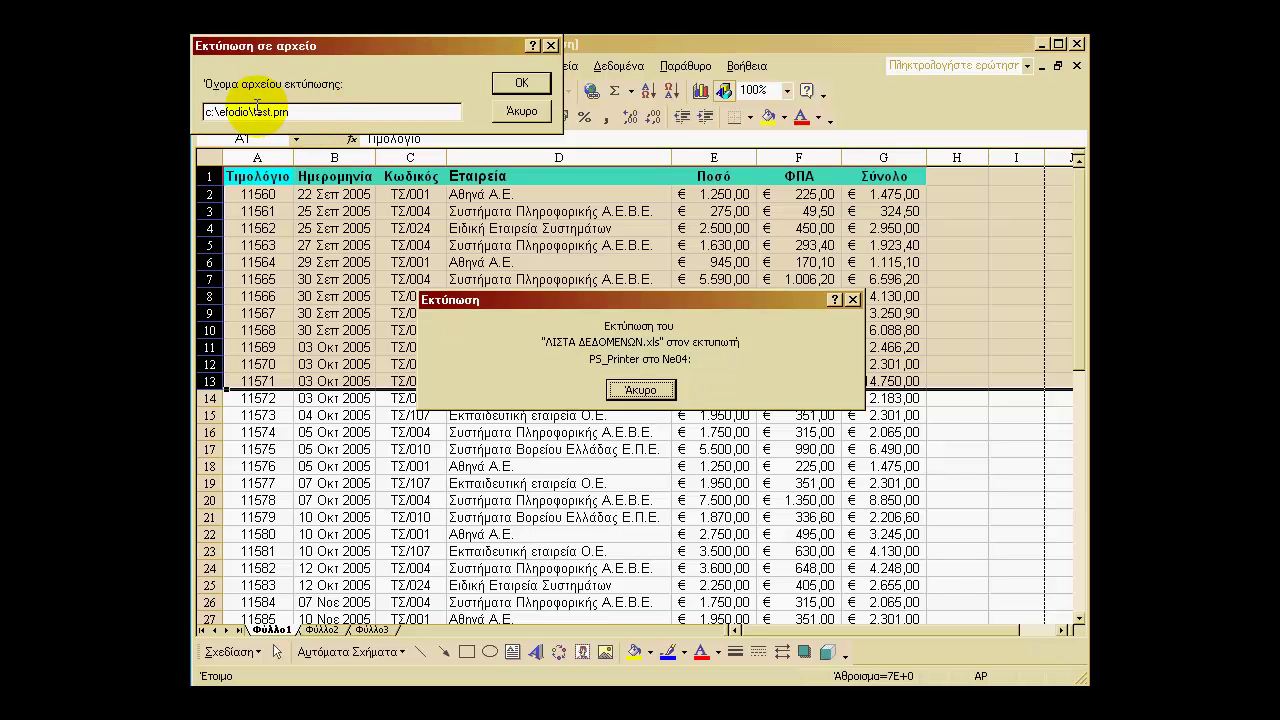
left_click(539, 88)
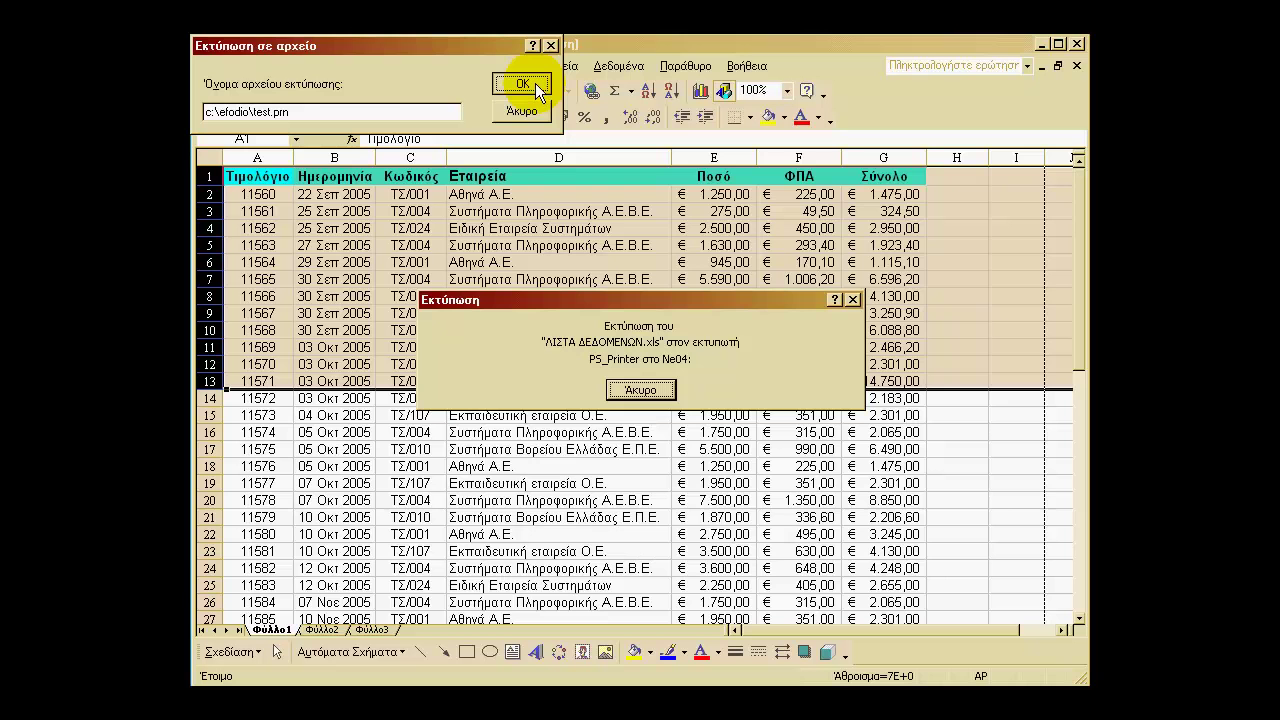
Confirm the output file, cancel the running print job, and dismiss the printer error message.
left_click(534, 83)
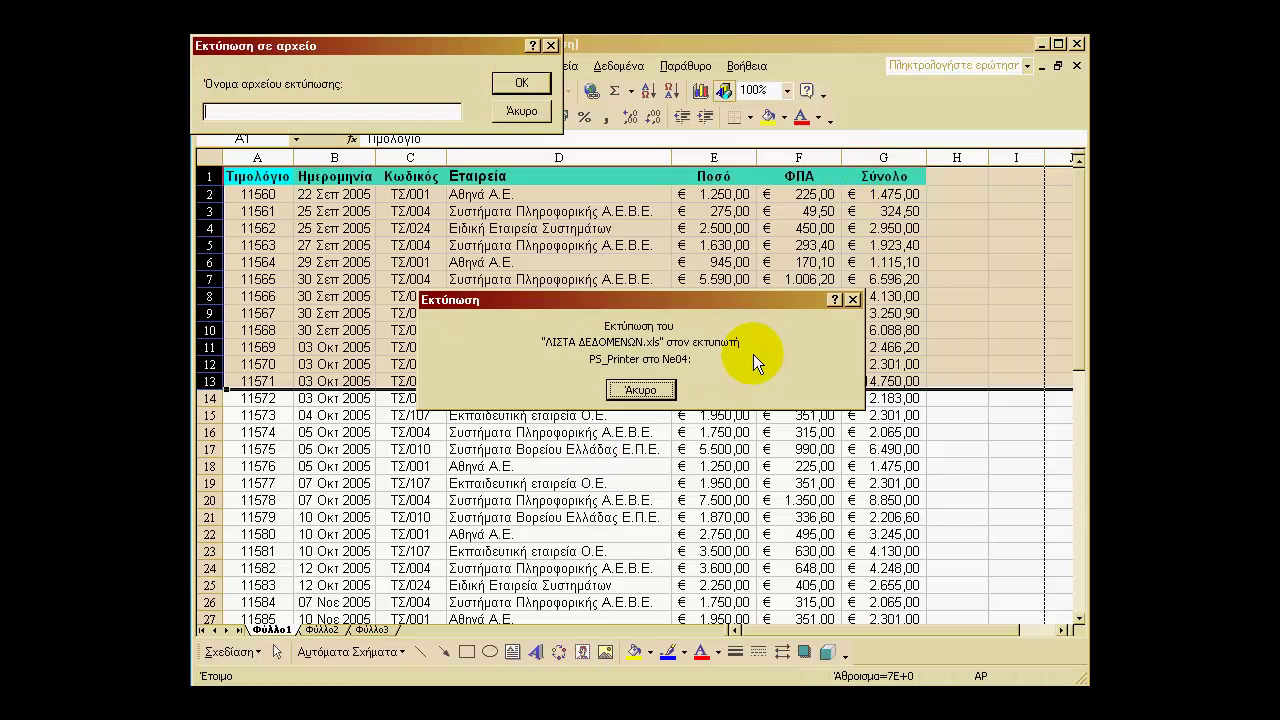
left_click(521, 113)
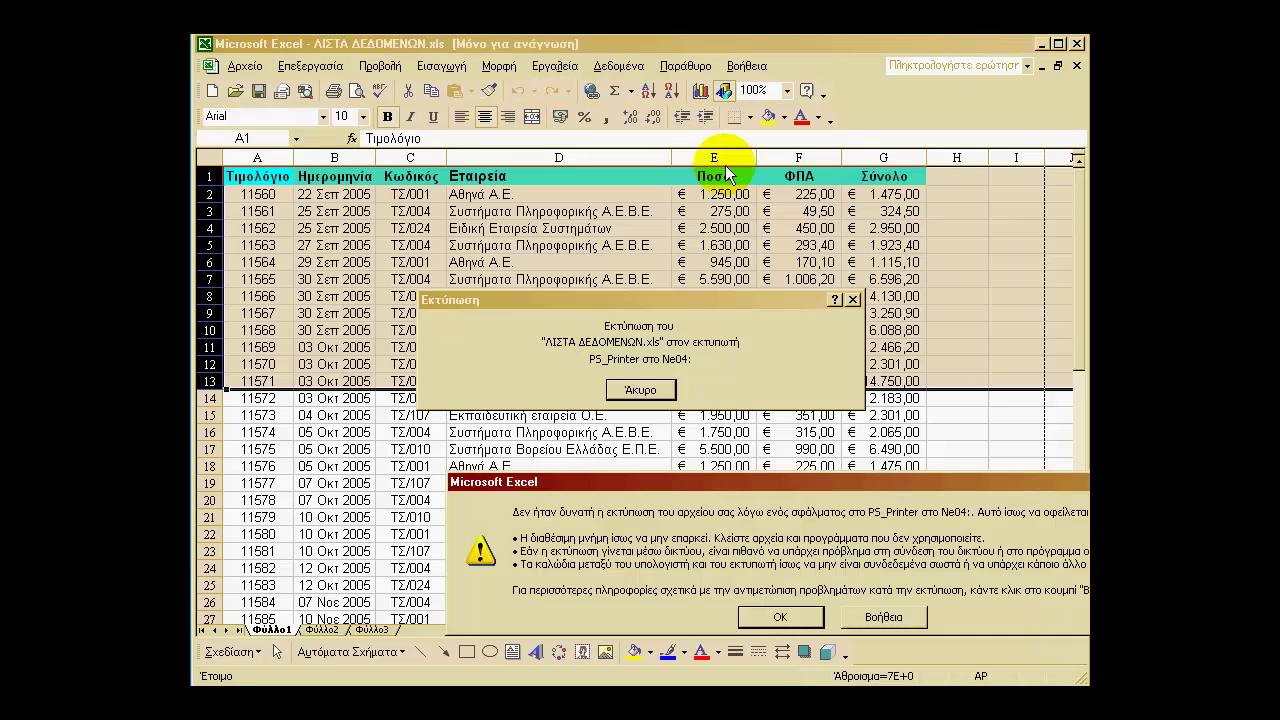
left_click(767, 617)
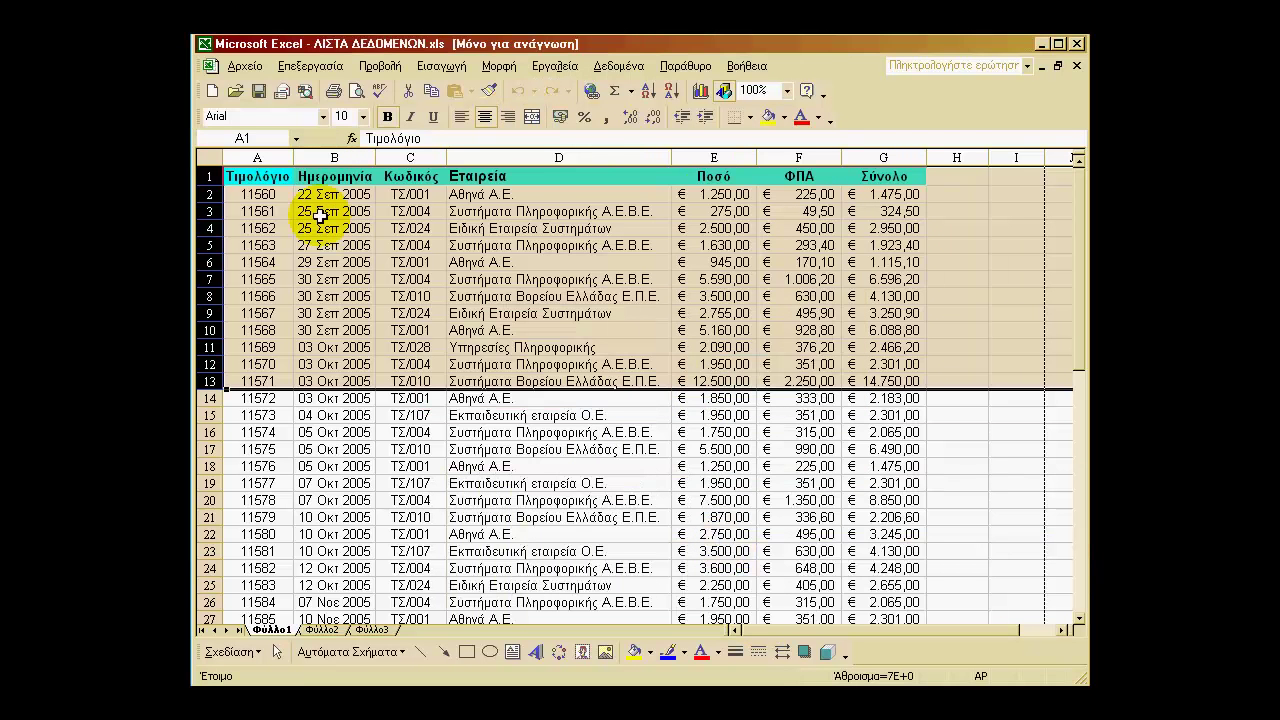